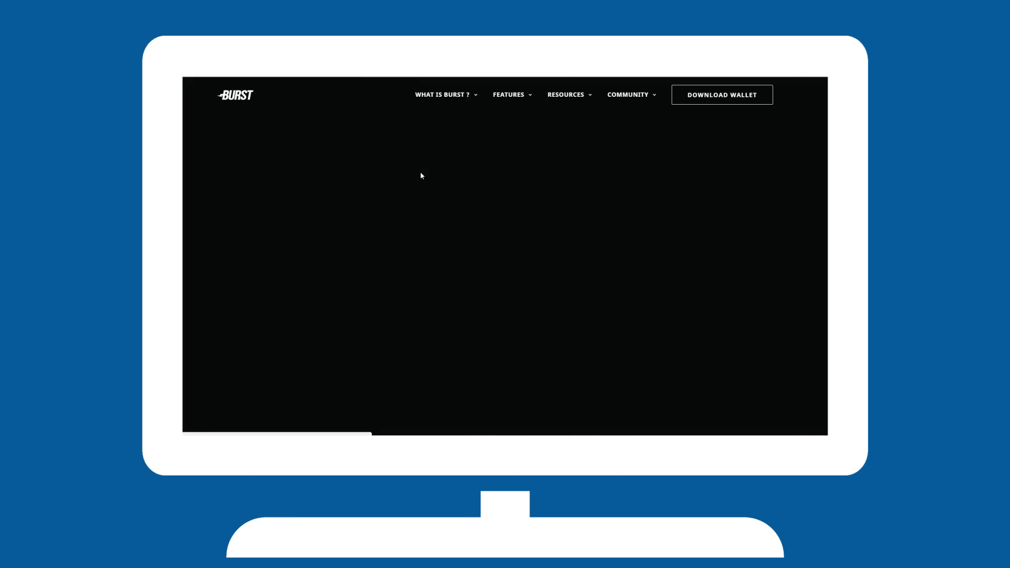
# Go from burst-coin.org's Download wallet page to the Windows Qbundle releases on GitHub.
pyautogui.click(674, 102)
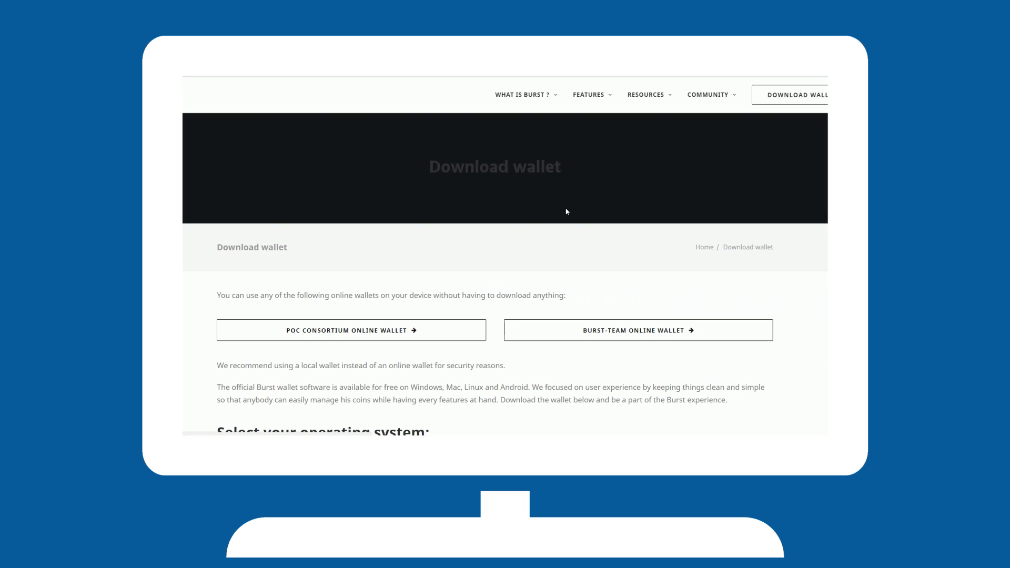
pyautogui.scroll(-5, 211, 270)
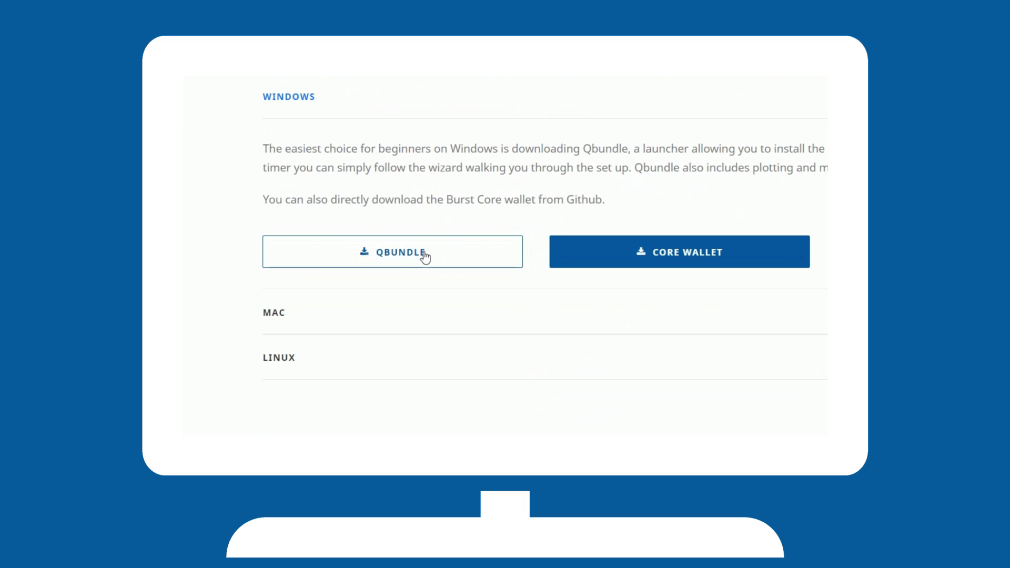
pyautogui.click(426, 257)
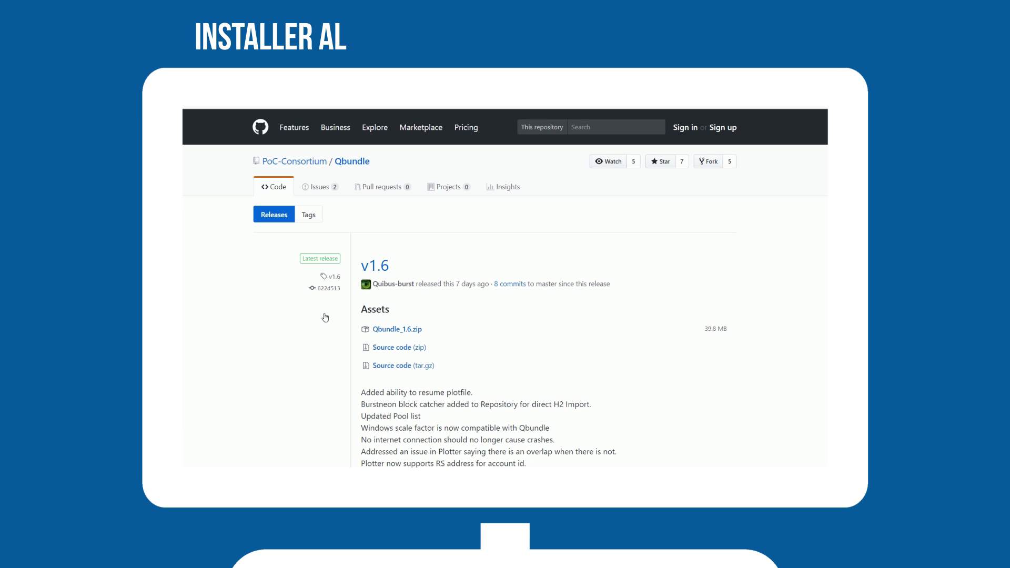
# Download the Qbundle_1.6.zip asset from the v1.6 release.
pyautogui.click(393, 332)
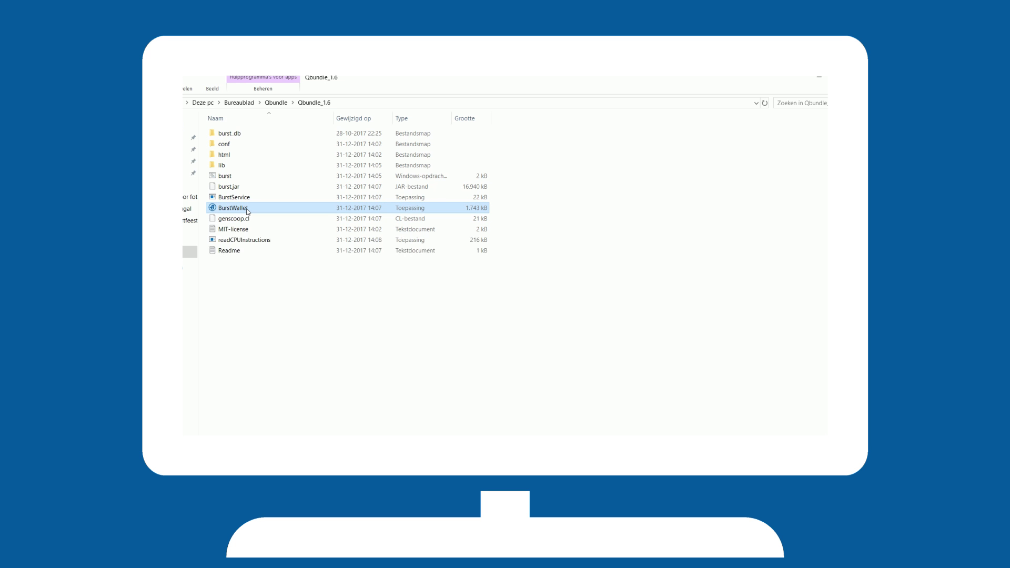
# Launch BurstWallet and download the missing portable Java component.
pyautogui.doubleClick(248, 211)
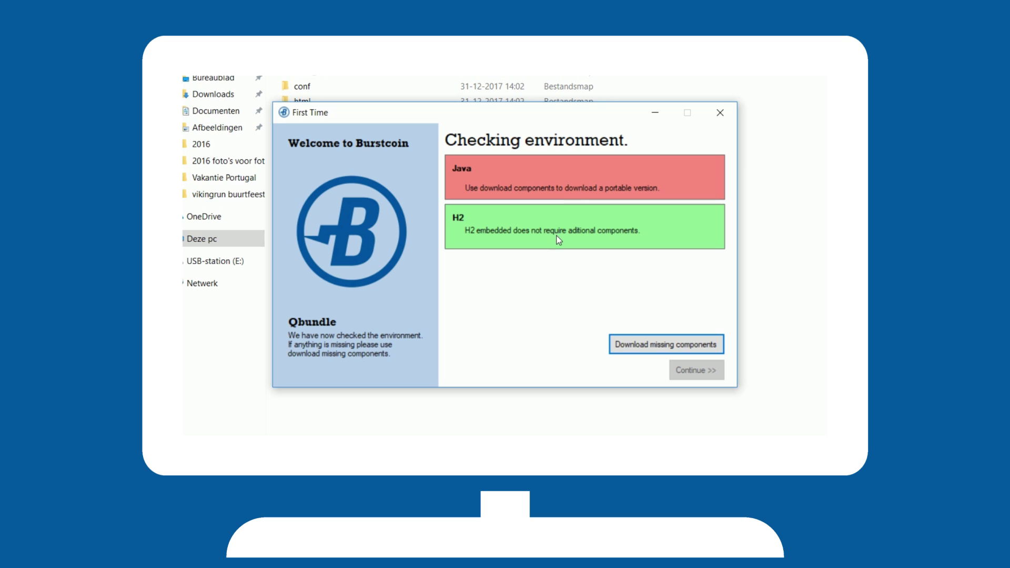
pyautogui.click(631, 351)
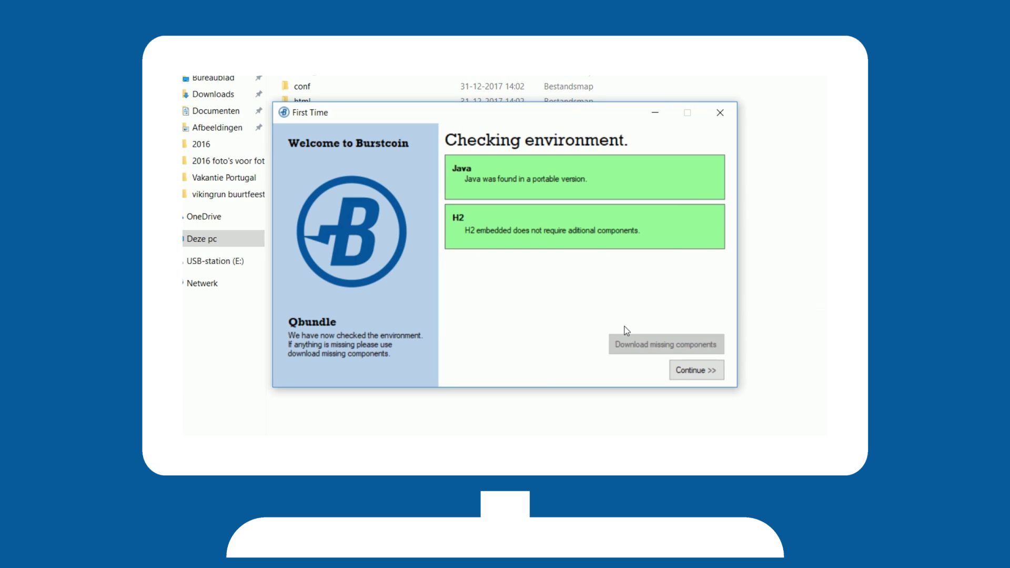
# Continue past the environment check and allow the wallet's Java through the firewall.
pyautogui.click(696, 371)
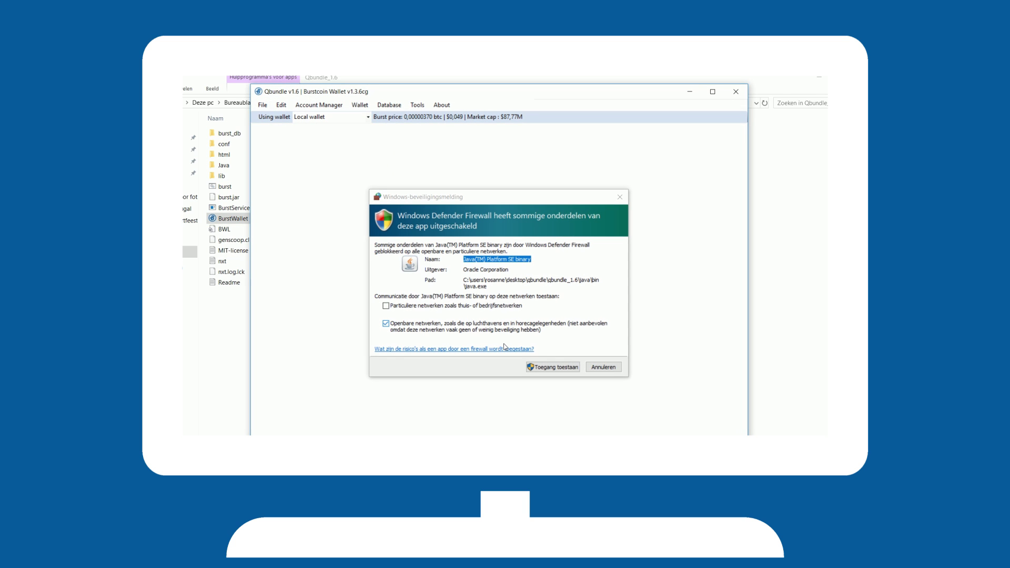
pyautogui.click(542, 367)
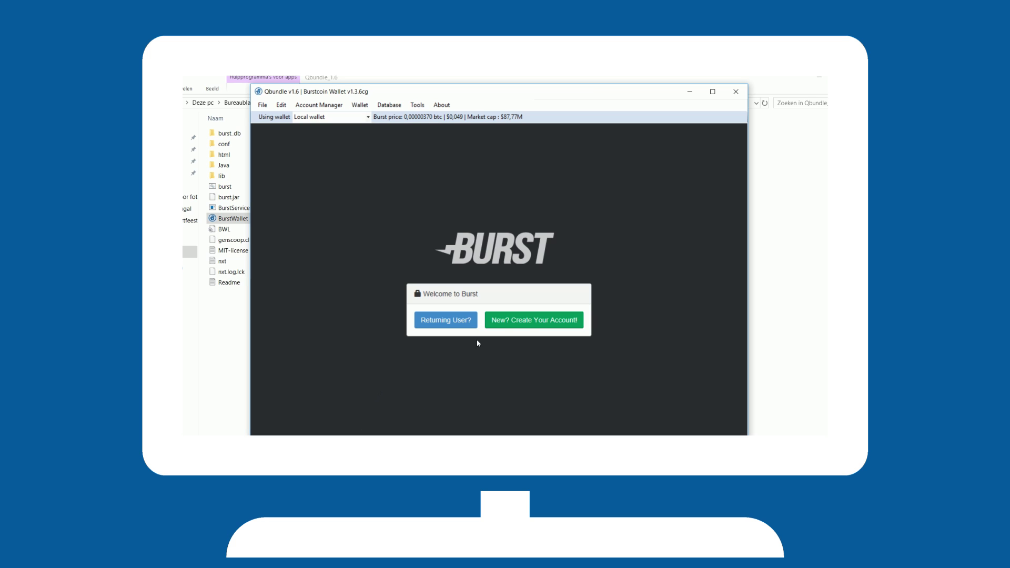
# Start a new account, copy the generated 12-word passphrase and paste it into the confirmation box.
pyautogui.click(529, 321)
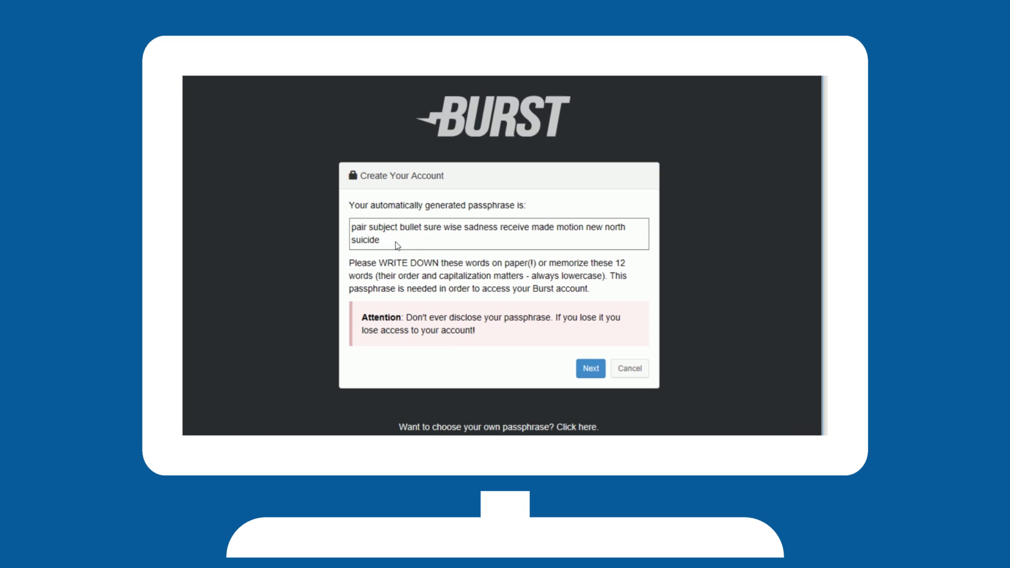
pyautogui.tripleClick(397, 245)
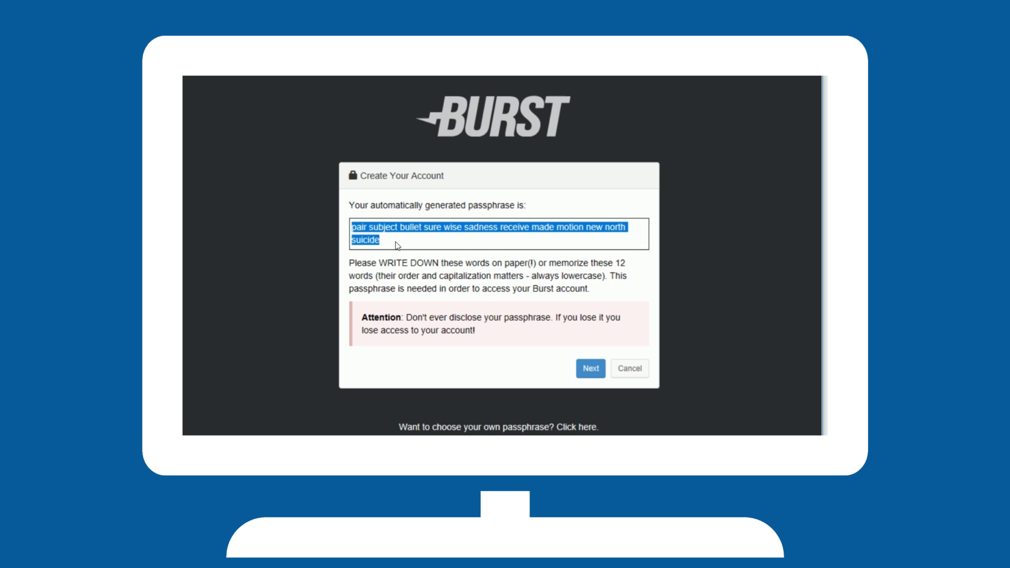
pyautogui.click(403, 291)
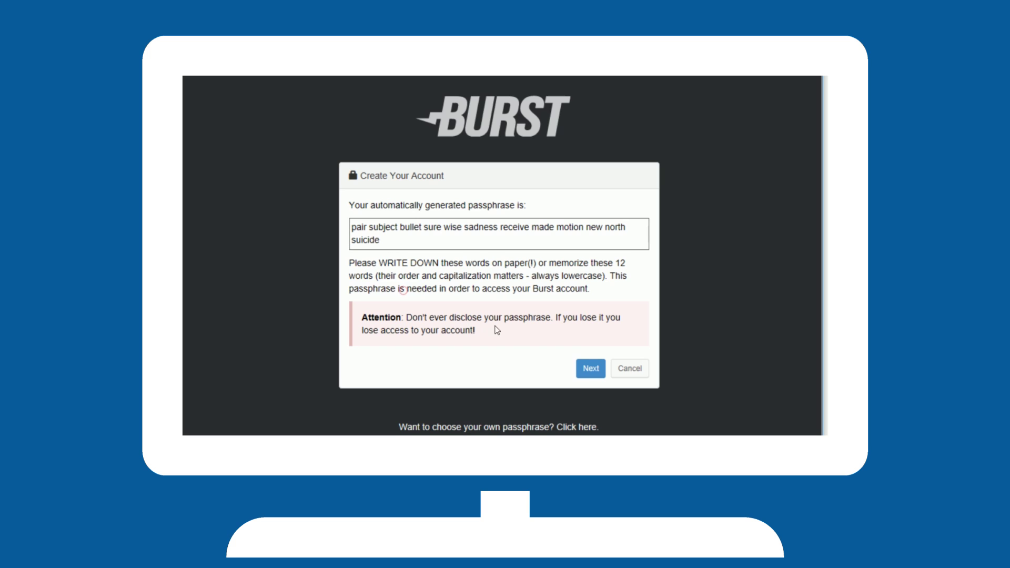
pyautogui.click(590, 369)
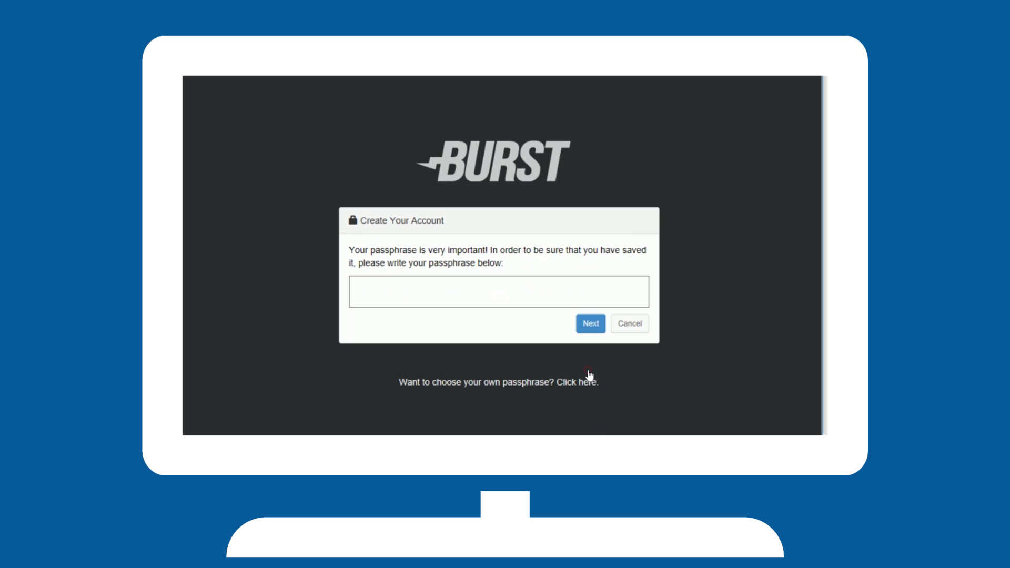
pyautogui.click(398, 282)
pyautogui.hotkey('ctrl', 'v')
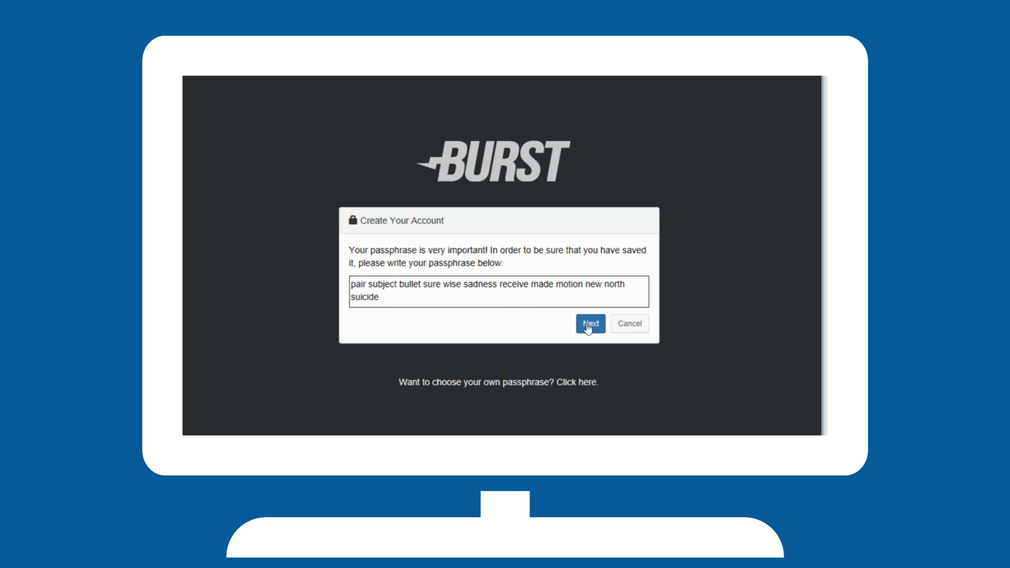
# Create the account, then start a repository database import, accepting data removal and stopping the wallet.
pyautogui.click(589, 326)
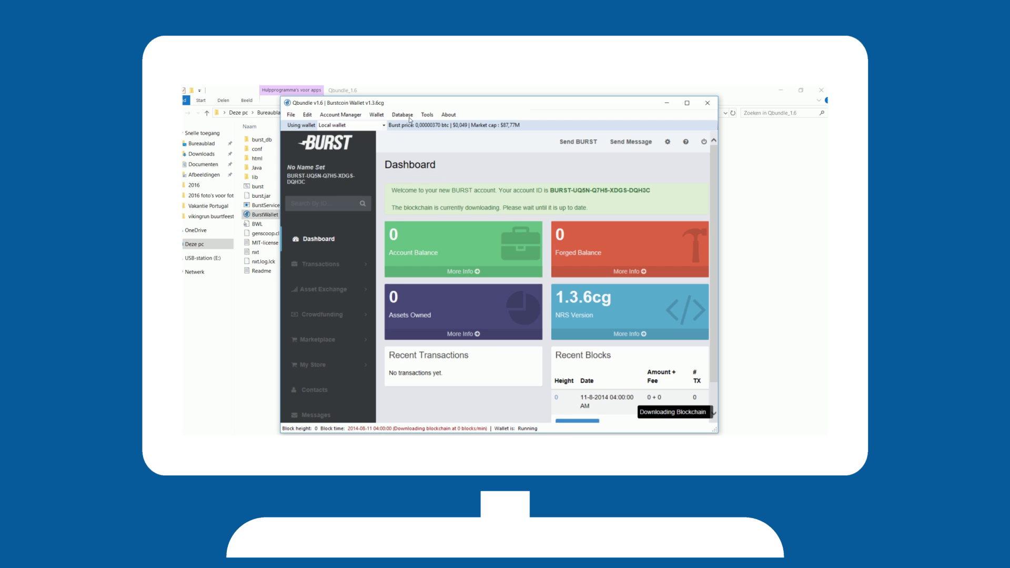
pyautogui.click(410, 117)
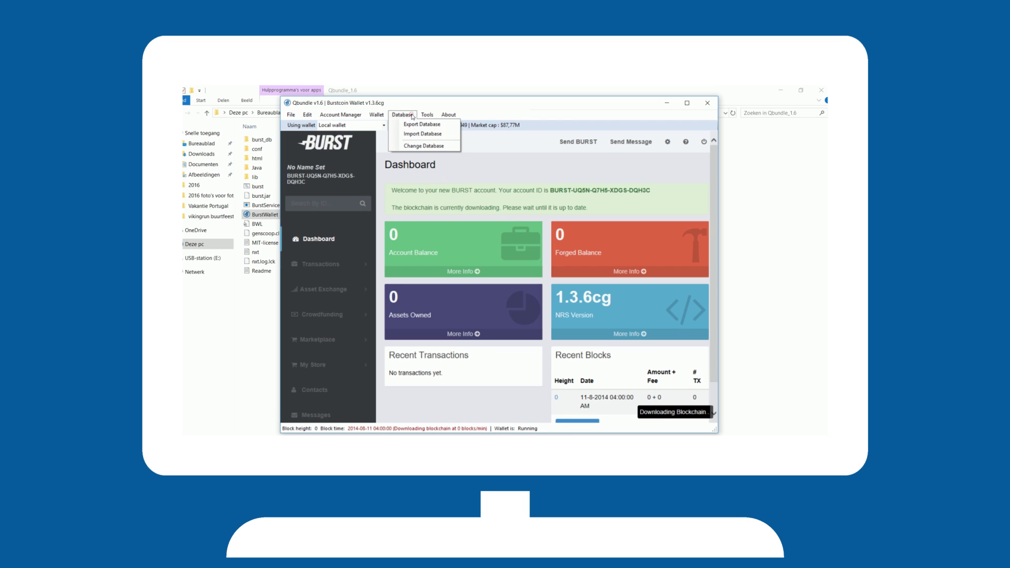
pyautogui.click(418, 135)
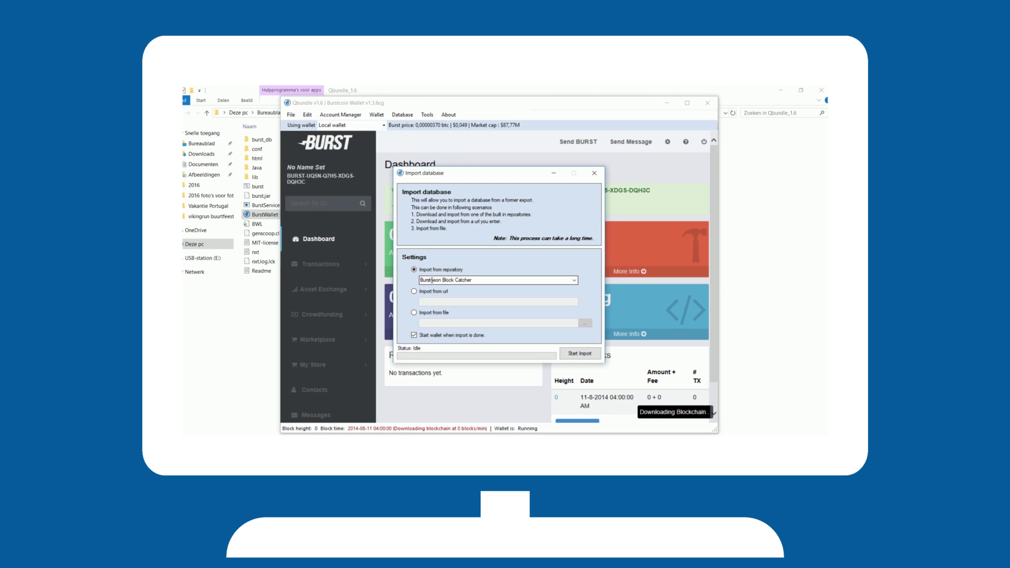
pyautogui.click(581, 357)
pyautogui.click(487, 306)
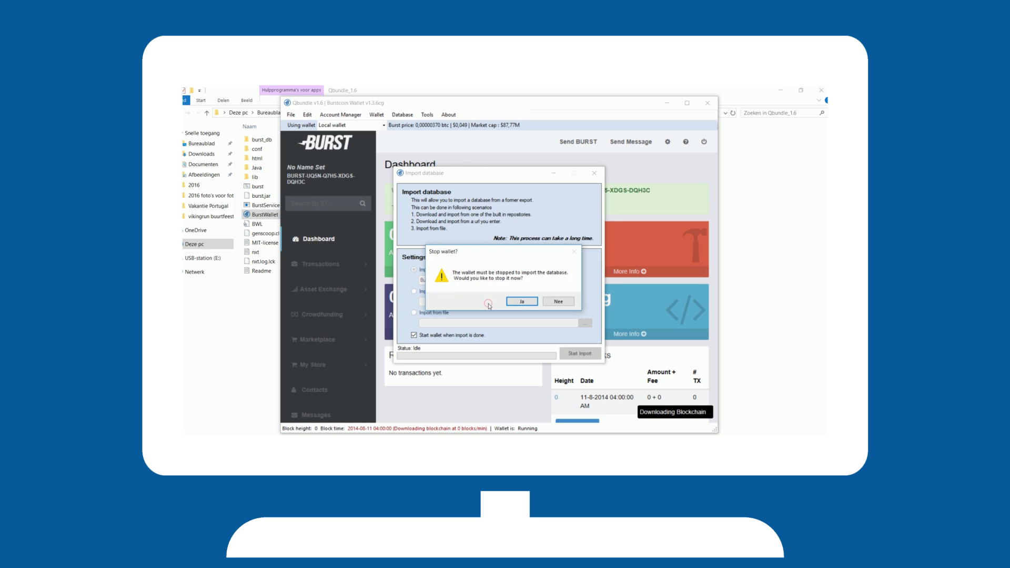
pyautogui.click(522, 301)
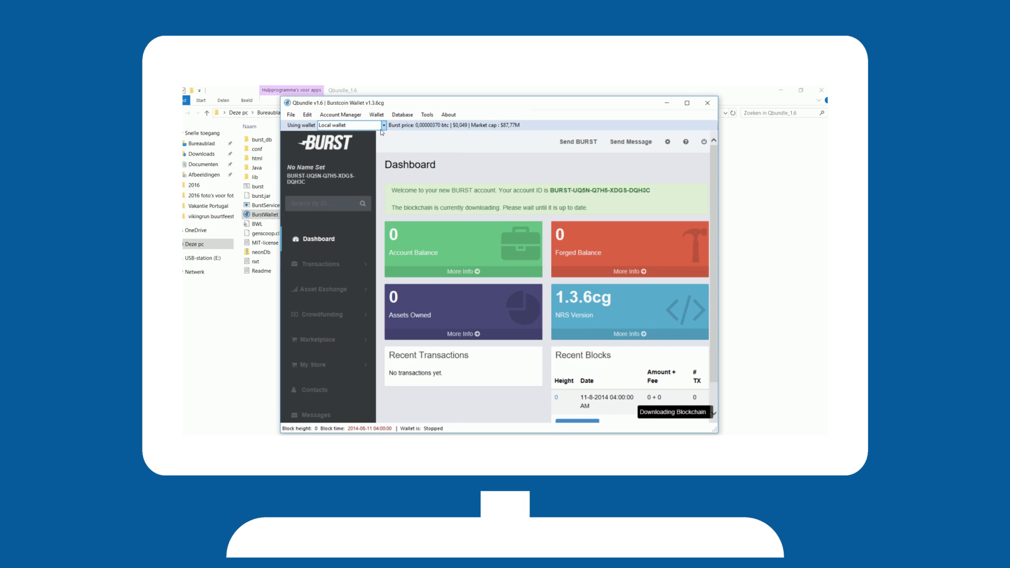
# Switch to the Cryptoguru online wallet and log in as a returning user with the pasted passphrase.
pyautogui.click(384, 125)
pyautogui.click(371, 141)
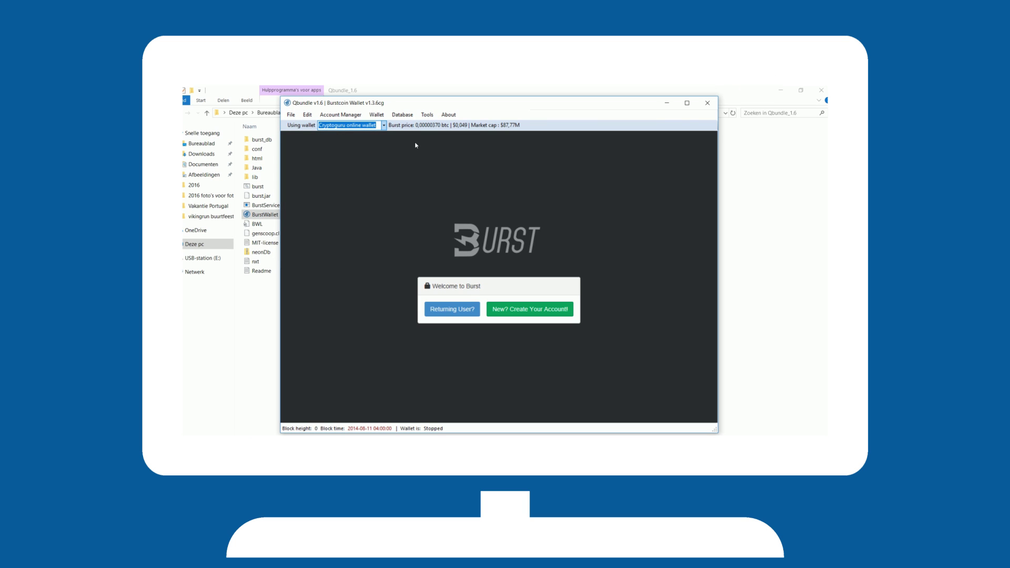
pyautogui.click(436, 306)
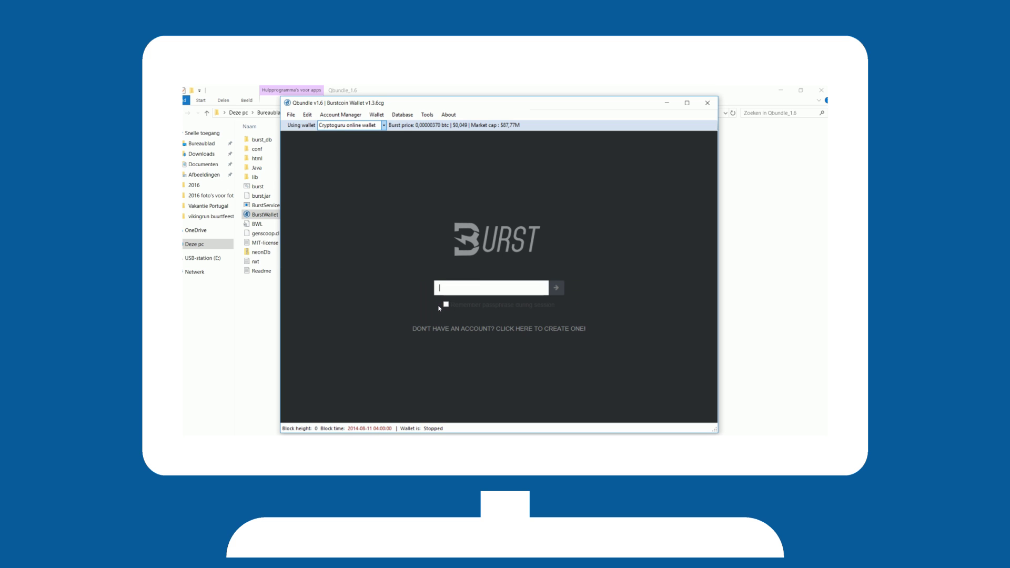
pyautogui.hotkey('ctrl', 'v')
pyautogui.click(556, 287)
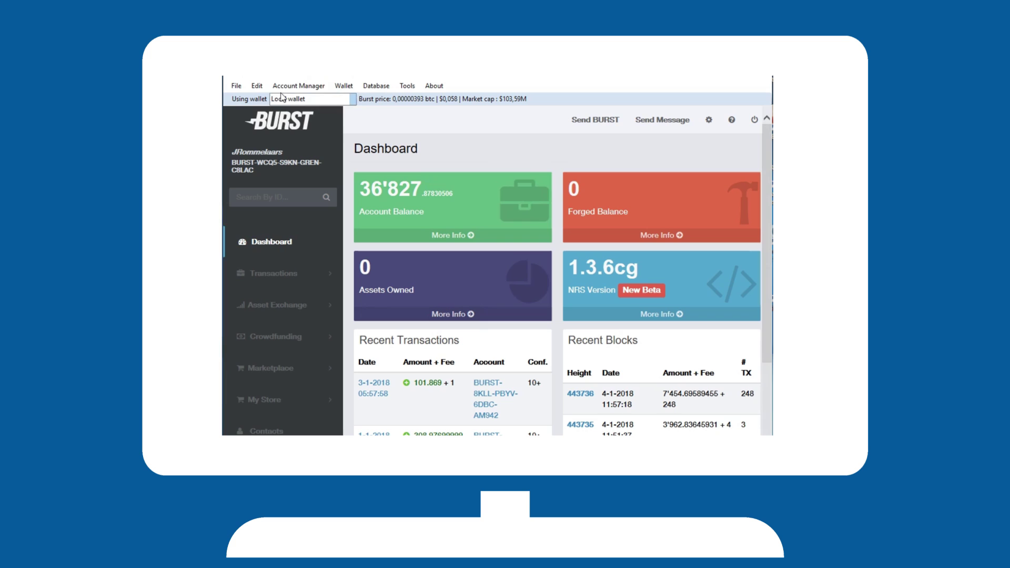
# Add a saved account named 'Main2' in Account Manager, entering its passphrase and a PIN.
pyautogui.click(282, 89)
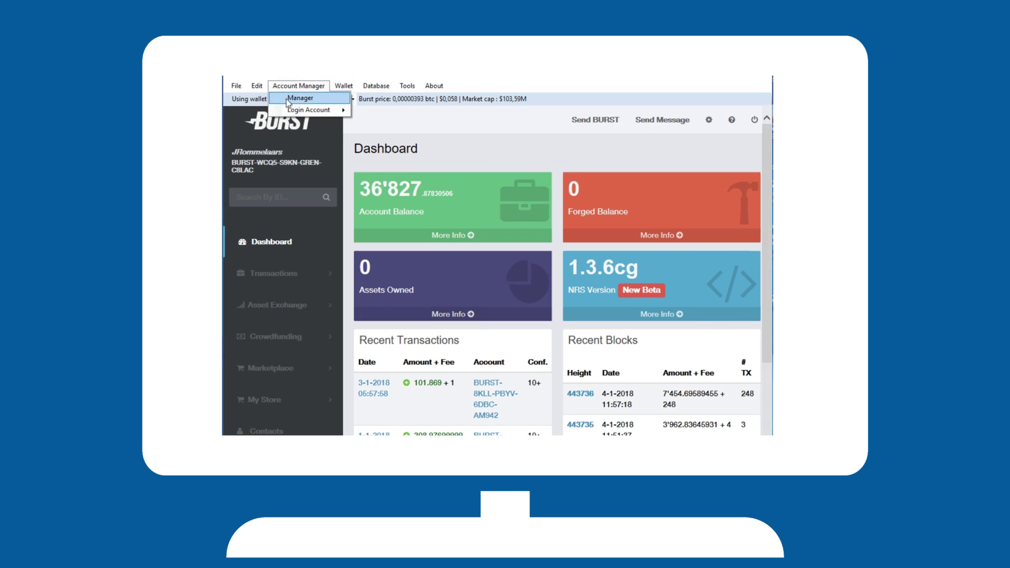
pyautogui.click(294, 99)
pyautogui.click(325, 385)
pyautogui.write('Main2')
pyautogui.press('Tab')
pyautogui.write('yourpasshprase')
pyautogui.press('Tab')
pyautogui.write('123456')
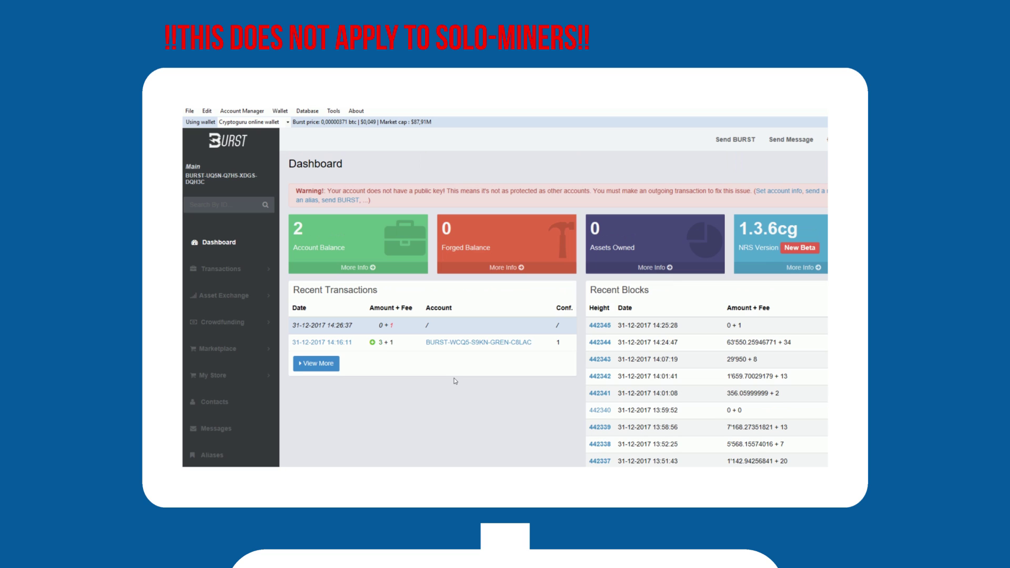
# In Set Reward Recipient, choose your account, the pool account as recipient, and the Cryptoguru online wallet.
pyautogui.click(333, 111)
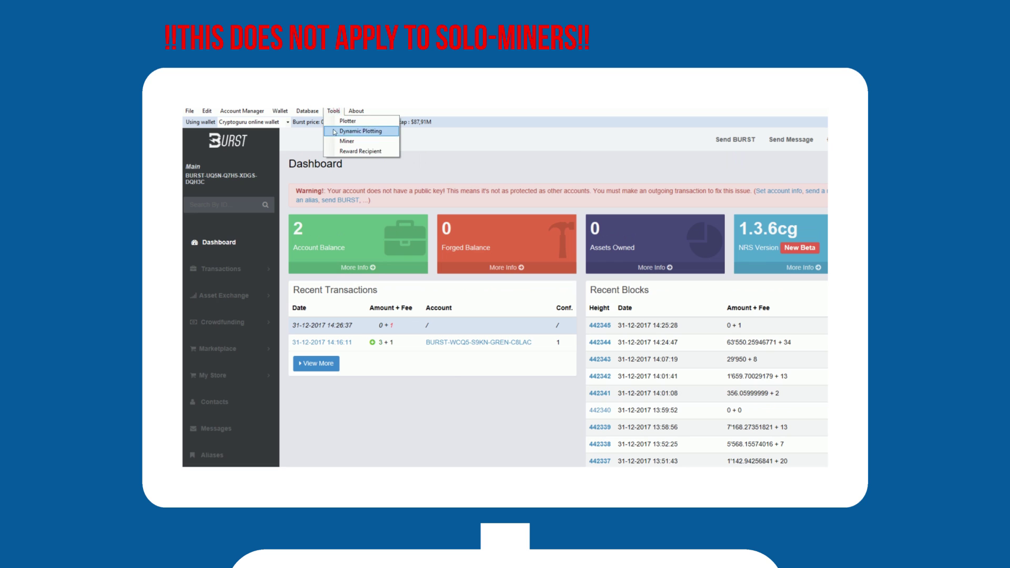
pyautogui.click(346, 151)
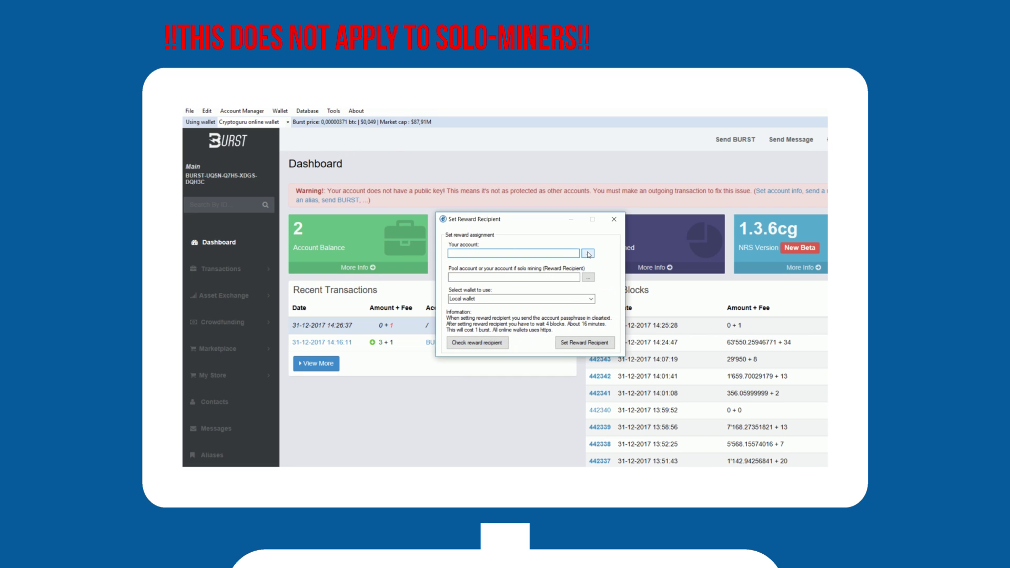
pyautogui.click(588, 254)
pyautogui.click(601, 260)
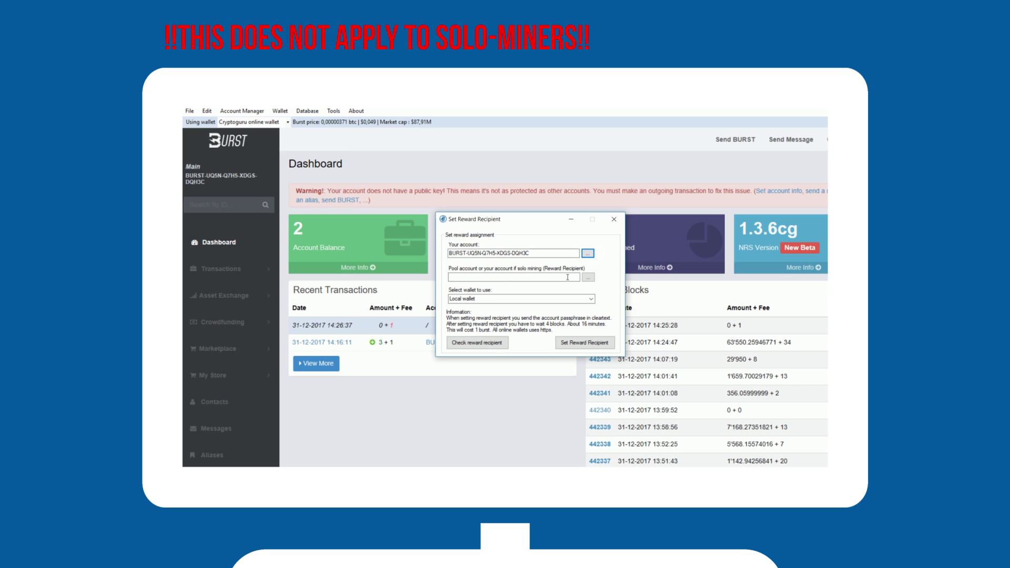
pyautogui.click(588, 278)
pyautogui.click(605, 293)
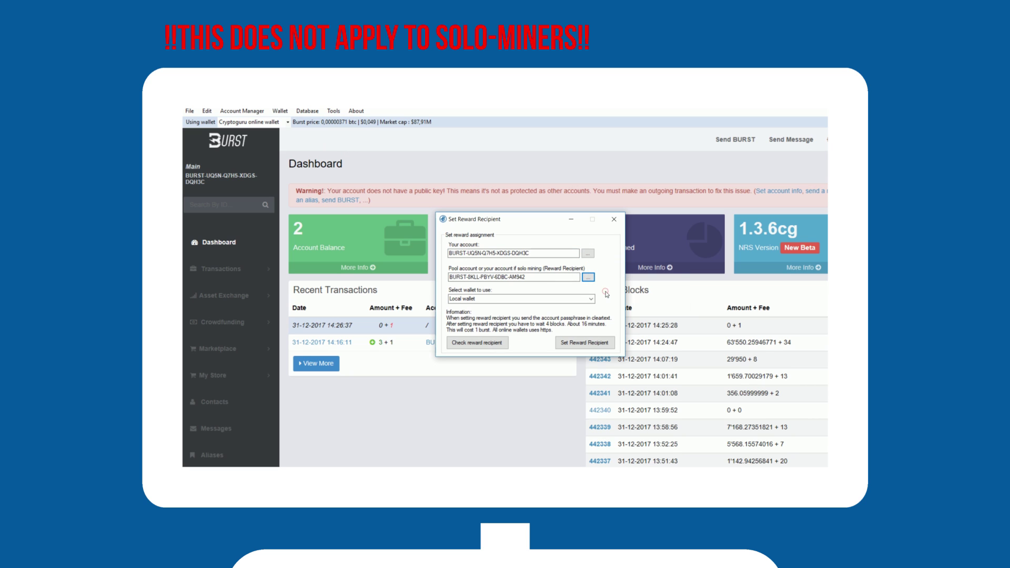
pyautogui.click(591, 298)
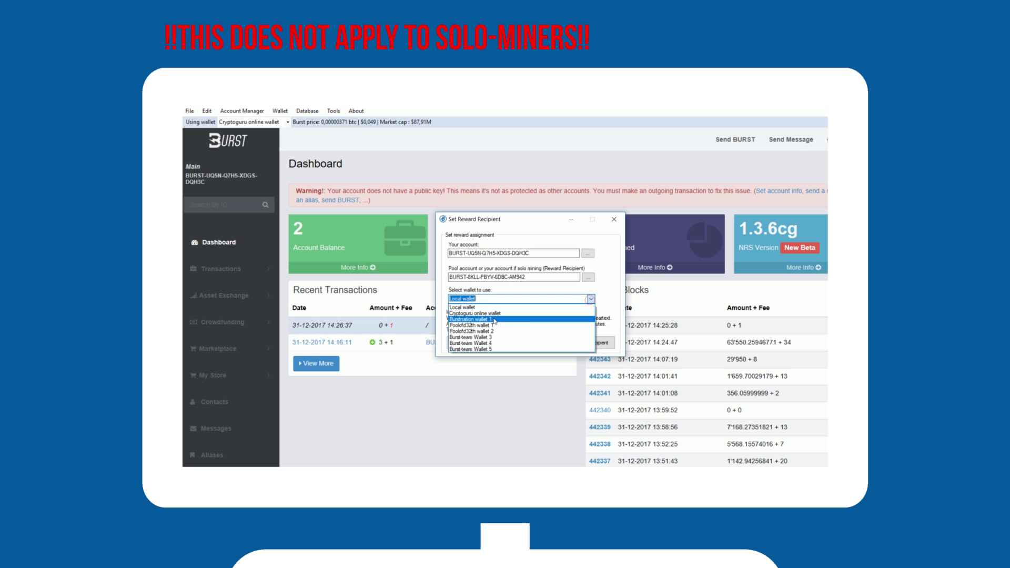
pyautogui.click(474, 313)
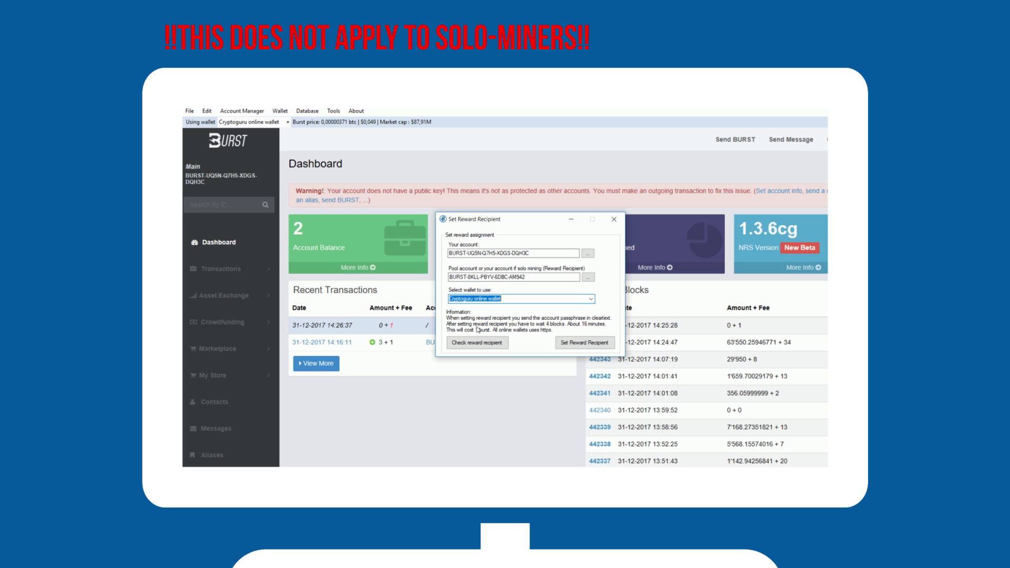
# Submit the reward recipient assignment, confirm it with the account PIN, and dismiss the All done message.
pyautogui.click(578, 344)
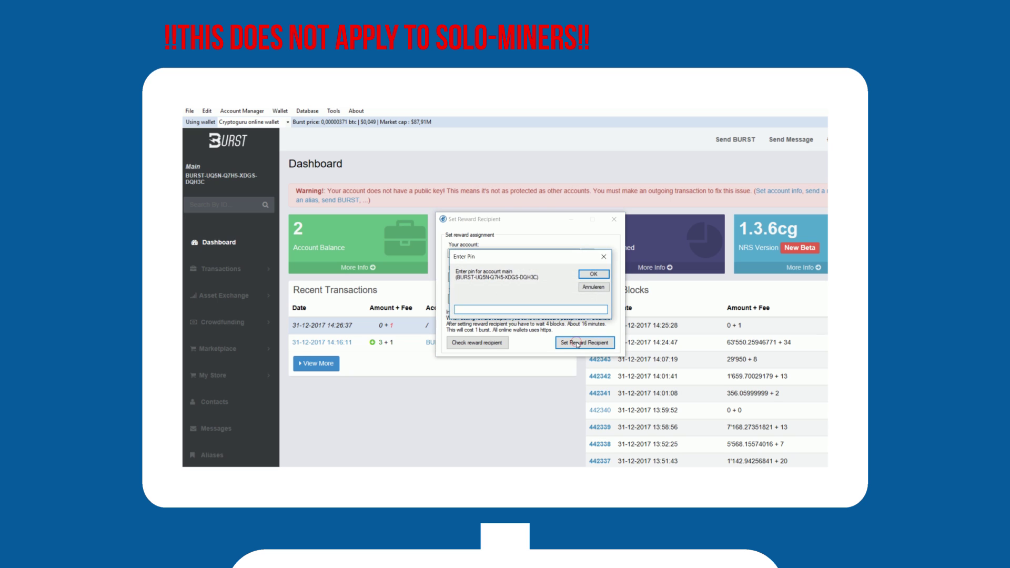
pyautogui.write('123456')
pyautogui.click(586, 274)
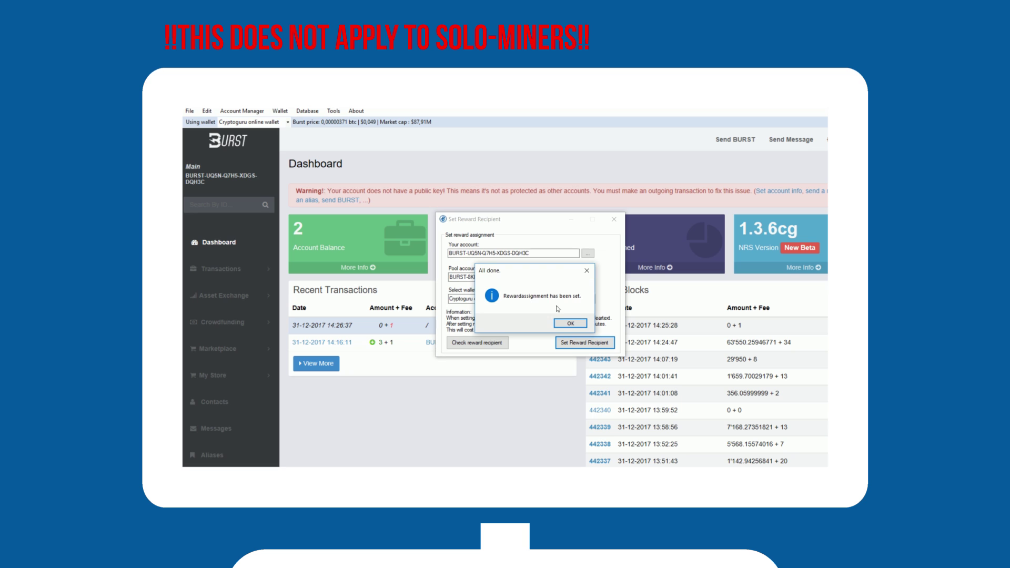
pyautogui.click(572, 325)
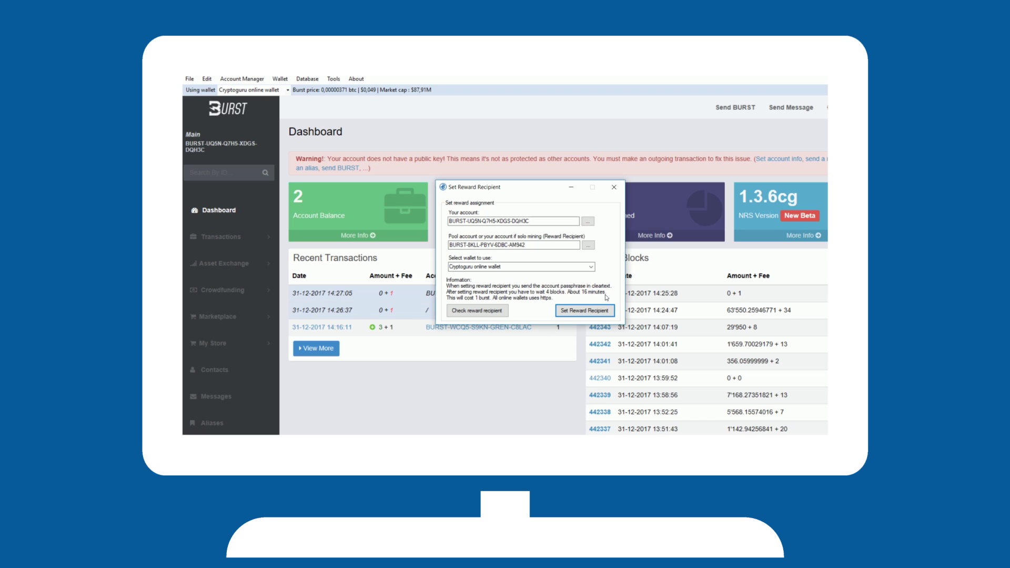
# Close the Set Reward Recipient window.
pyautogui.click(613, 187)
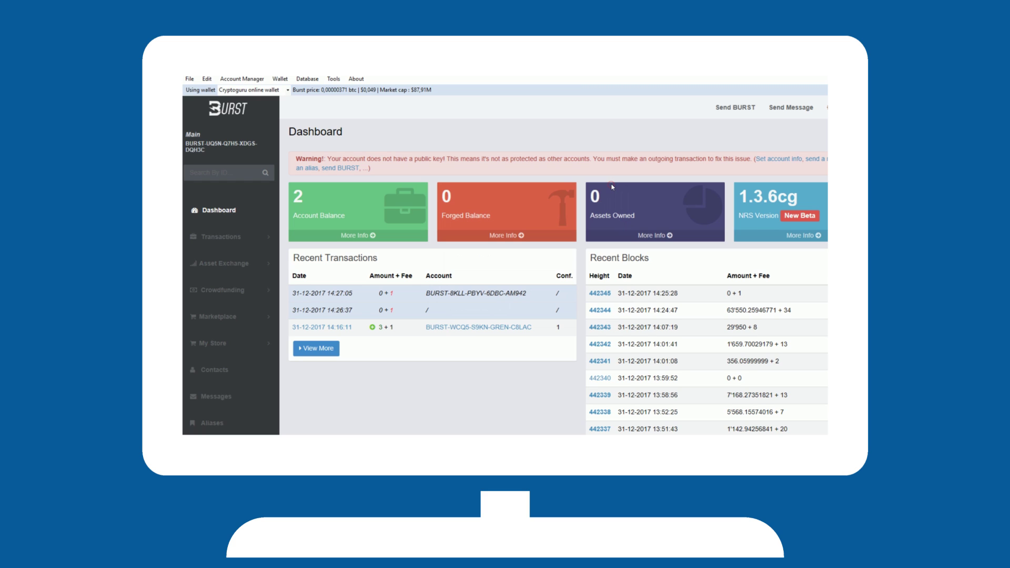
# In the plotter, create a new Burst folder on drive E: and use E:\Burst as the plot location.
pyautogui.click(334, 78)
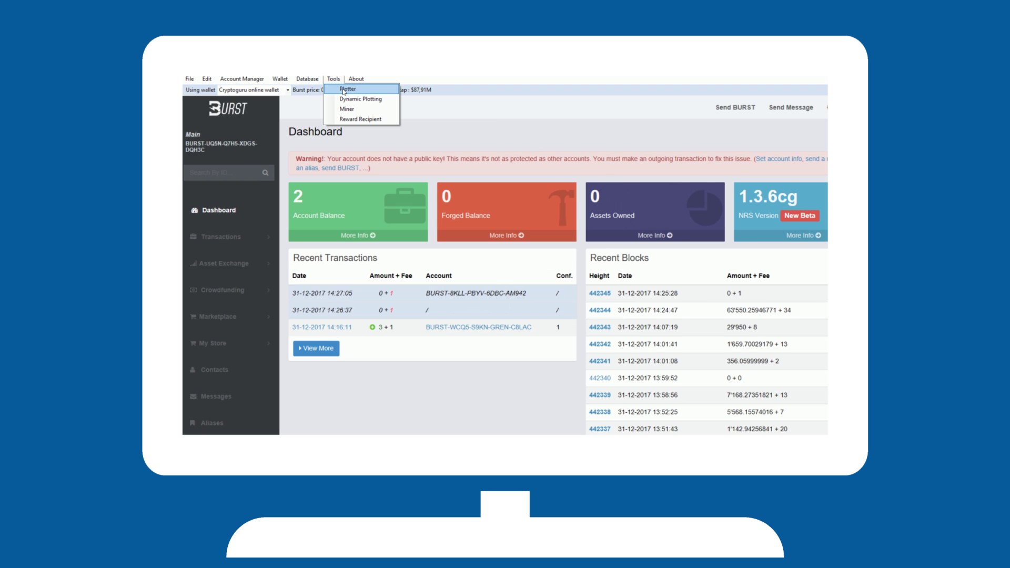
pyautogui.click(346, 90)
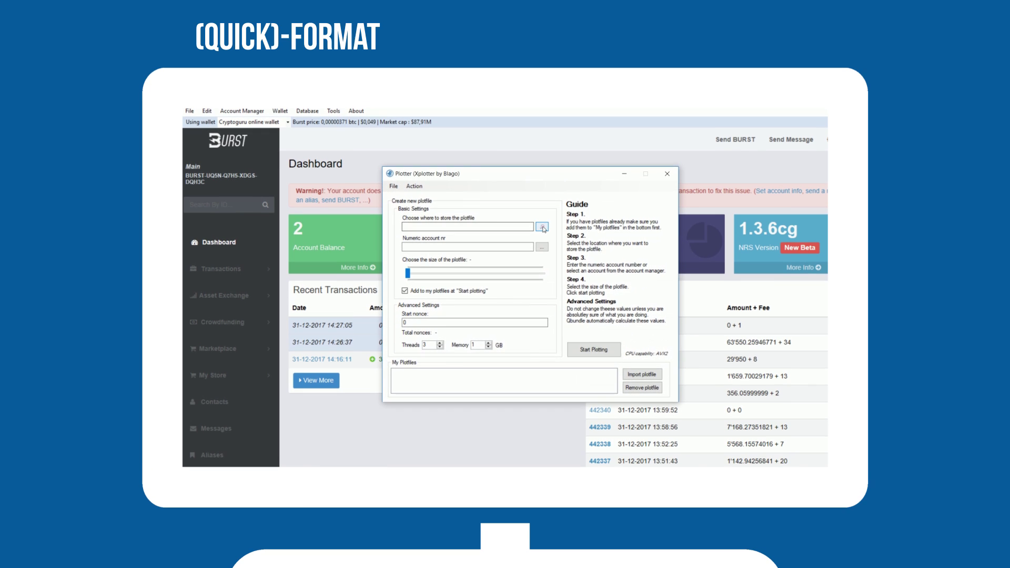
pyautogui.click(543, 195)
pyautogui.click(504, 304)
pyautogui.click(489, 378)
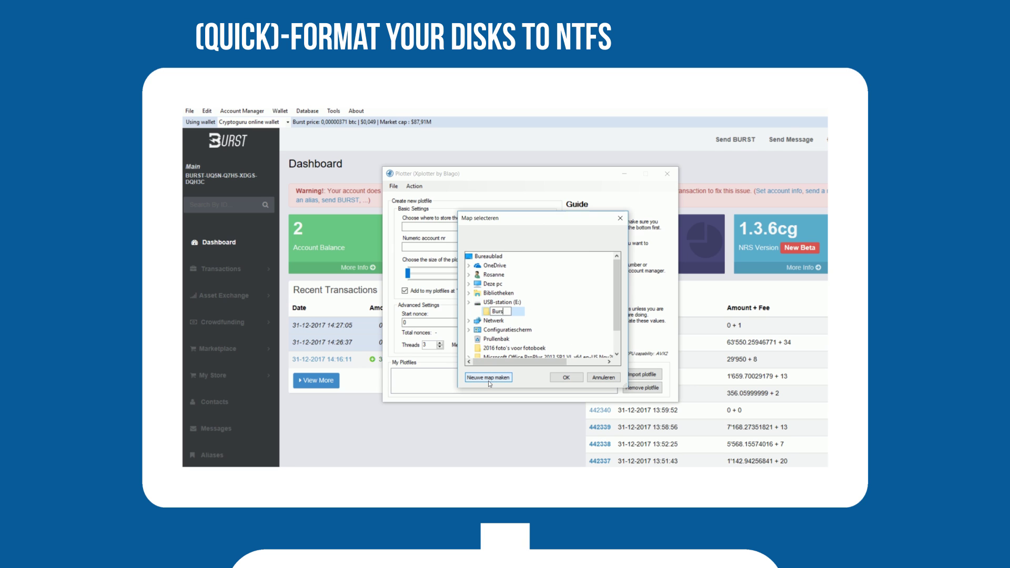
pyautogui.write('Burst')
pyautogui.press('Return')
pyautogui.click(574, 378)
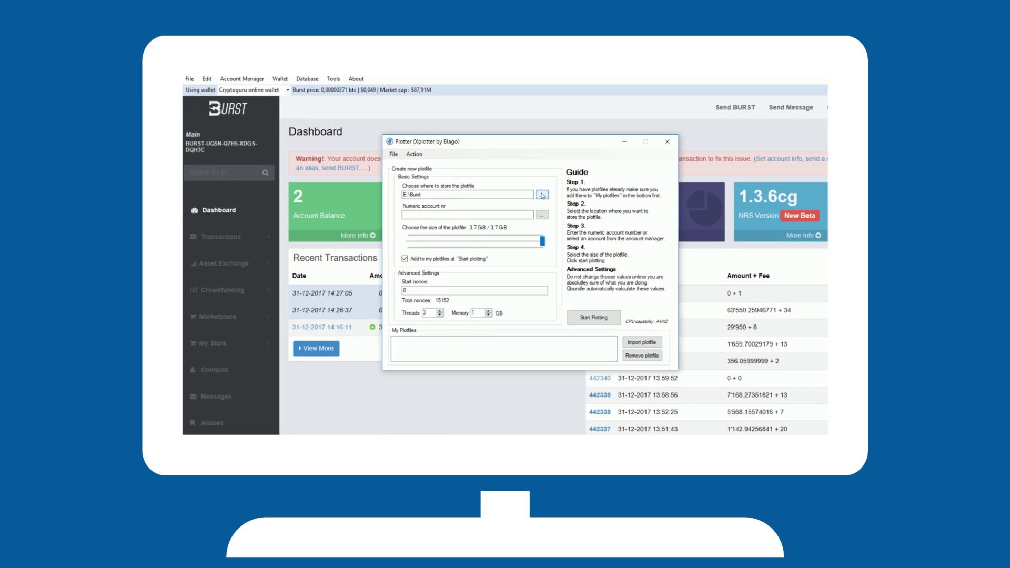
# Fill in the account's numeric ID and set the plotfile size to 736 MiB.
pyautogui.click(542, 214)
pyautogui.click(561, 222)
pyautogui.moveTo(544, 240); pyautogui.dragTo(434, 241)
pyautogui.click(434, 241)
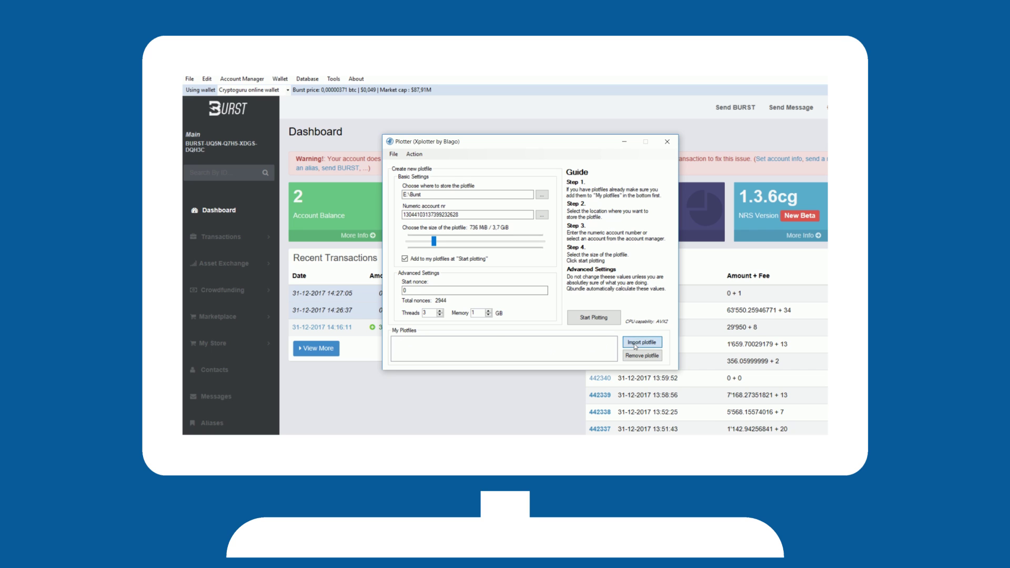
# Import plotfiles from the E:\Burst folder, start plotting, and accept downloading Xplotter.
pyautogui.click(635, 345)
pyautogui.click(671, 360)
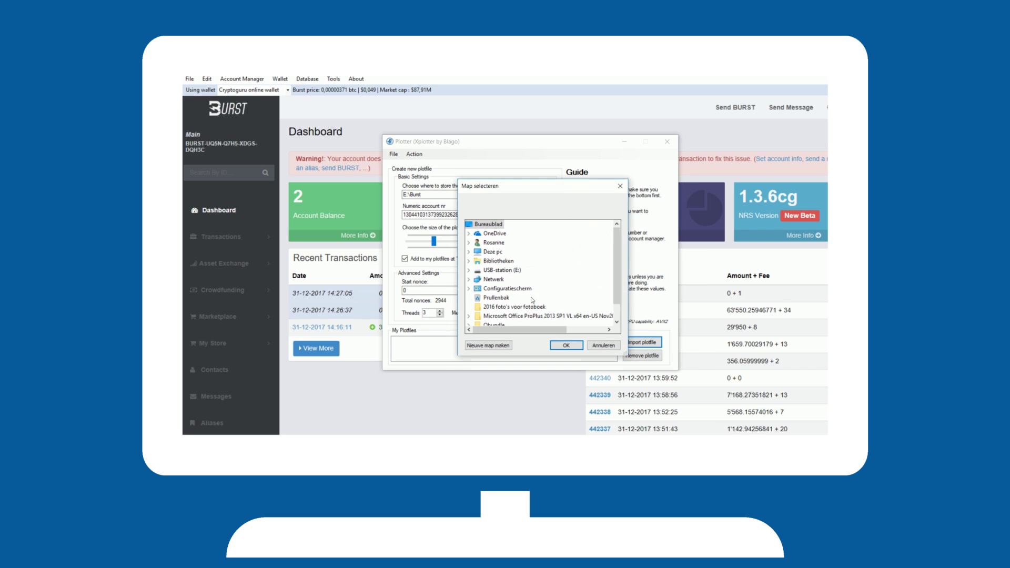
pyautogui.doubleClick(502, 270)
pyautogui.click(498, 279)
pyautogui.click(560, 345)
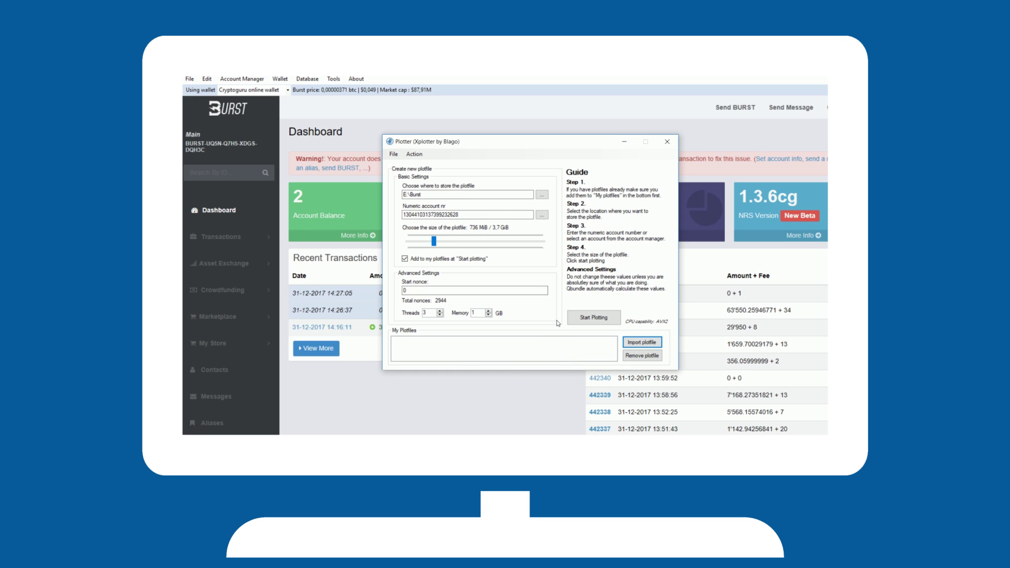
pyautogui.click(604, 322)
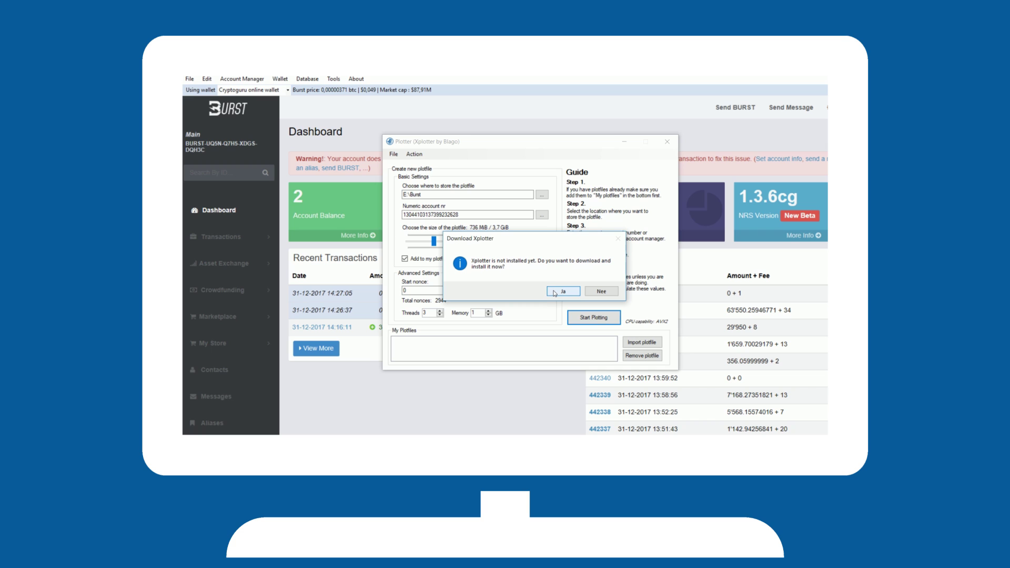
pyautogui.click(555, 293)
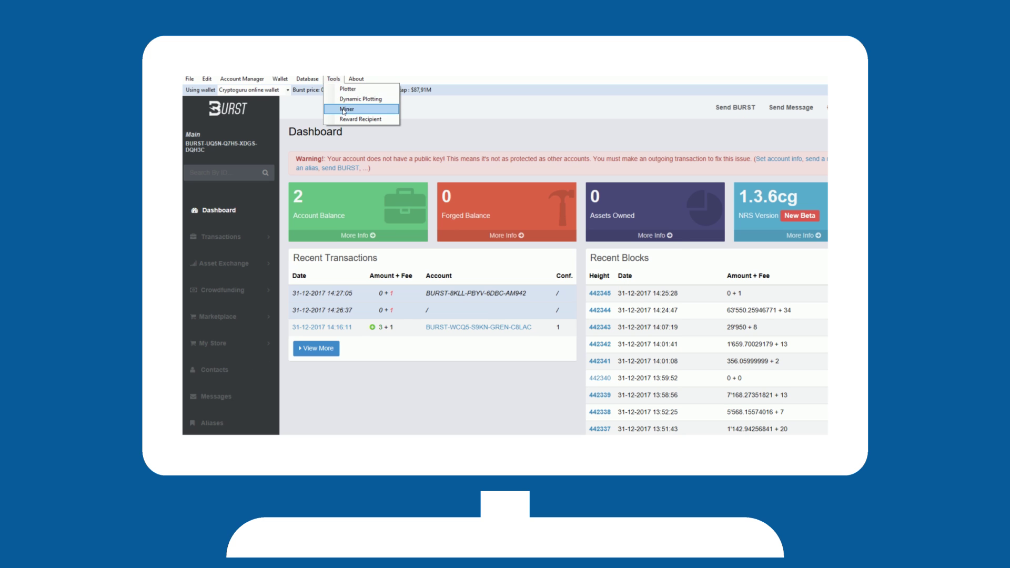
# Switch the miner to CryptoGuru Pool mining (burst.cryptoguru.org:8124), then select the plotfile and browse for a folder to import.
pyautogui.click(343, 109)
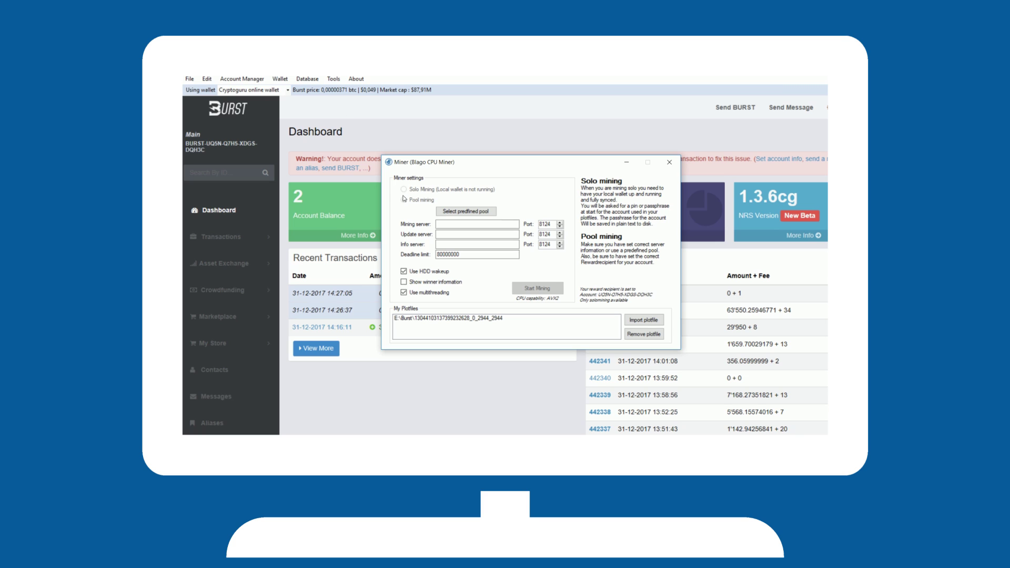
pyautogui.click(404, 199)
pyautogui.click(456, 213)
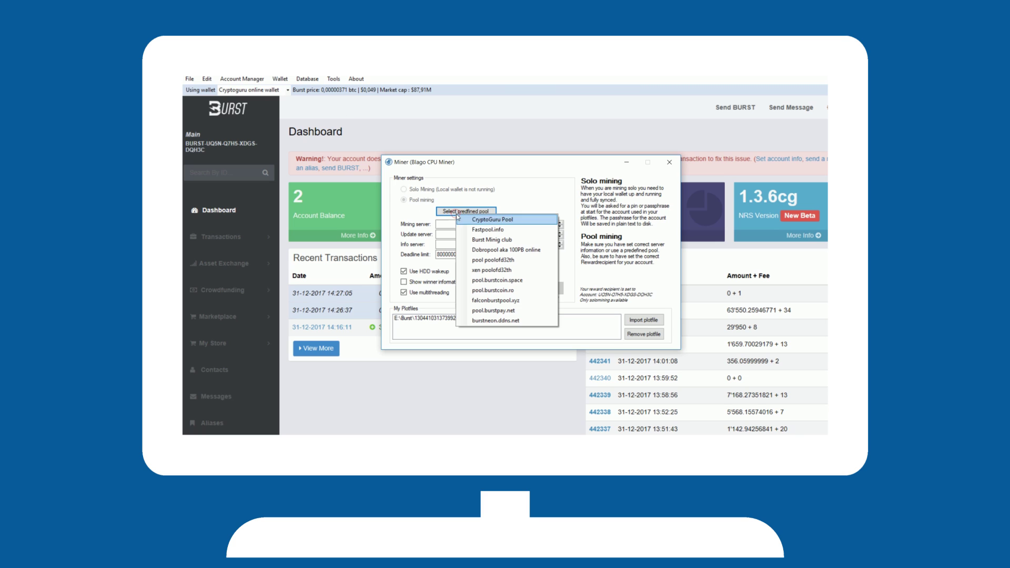
pyautogui.click(482, 220)
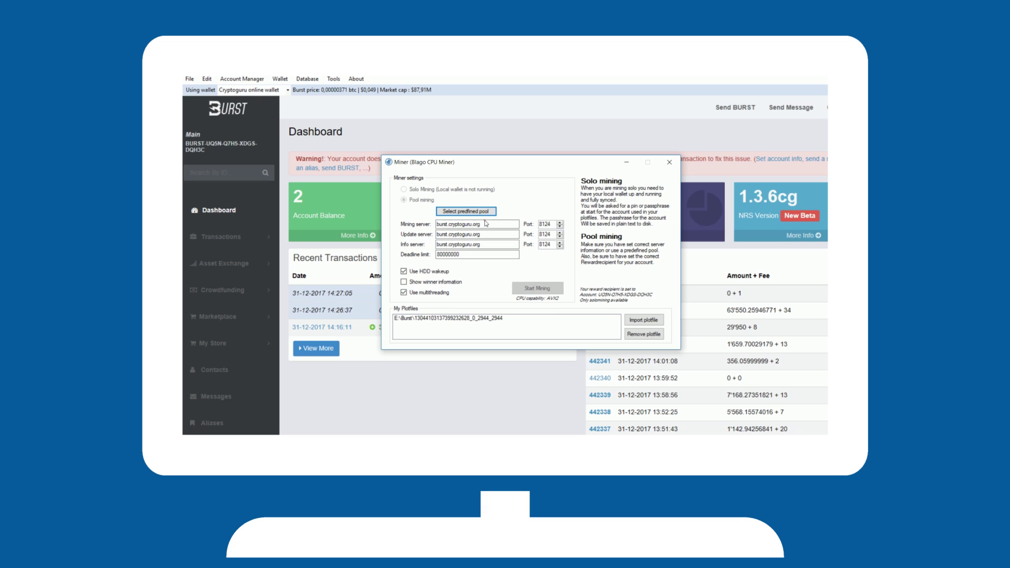
pyautogui.click(410, 209)
pyautogui.click(414, 319)
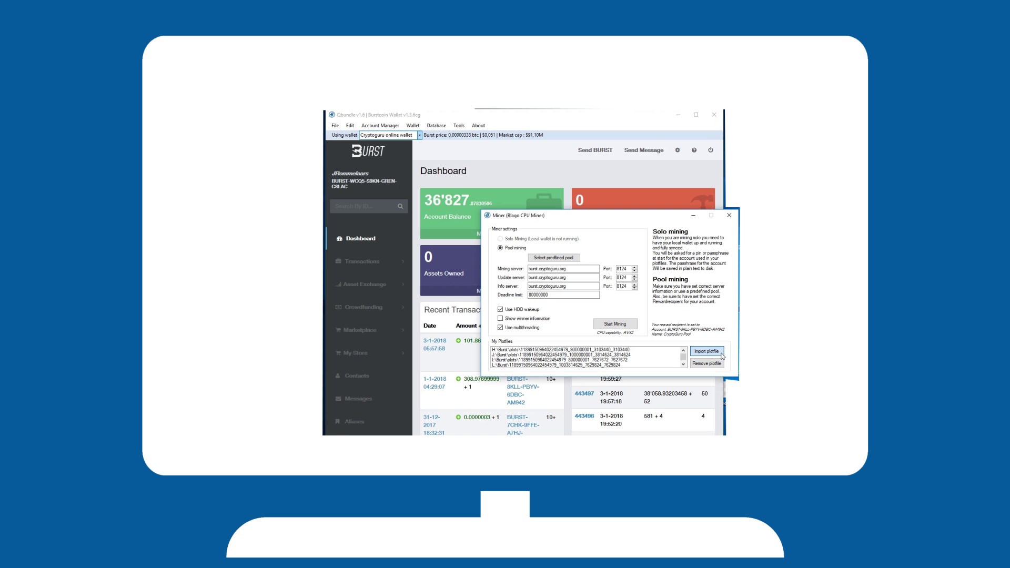
pyautogui.click(722, 356)
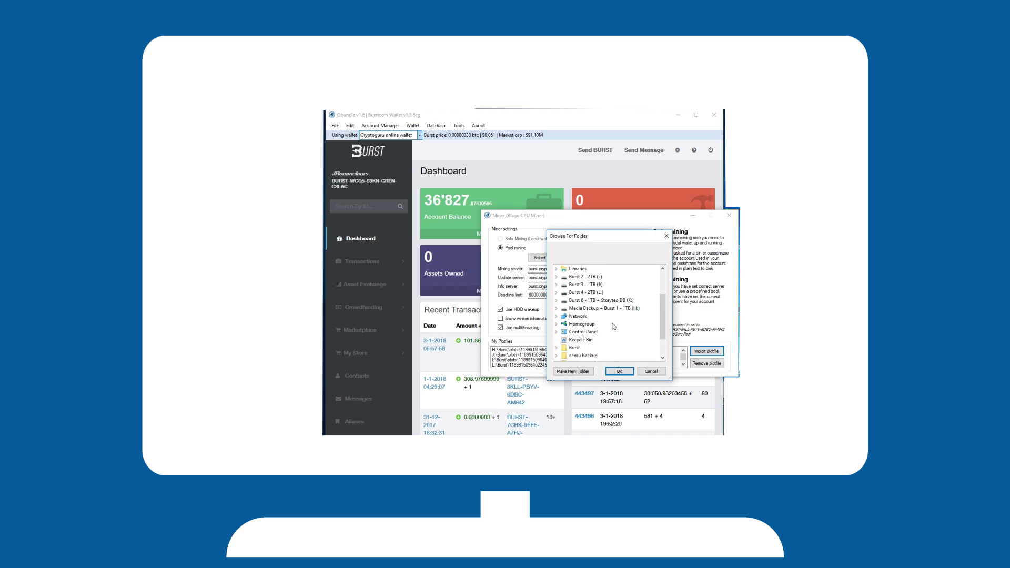
pyautogui.click(666, 236)
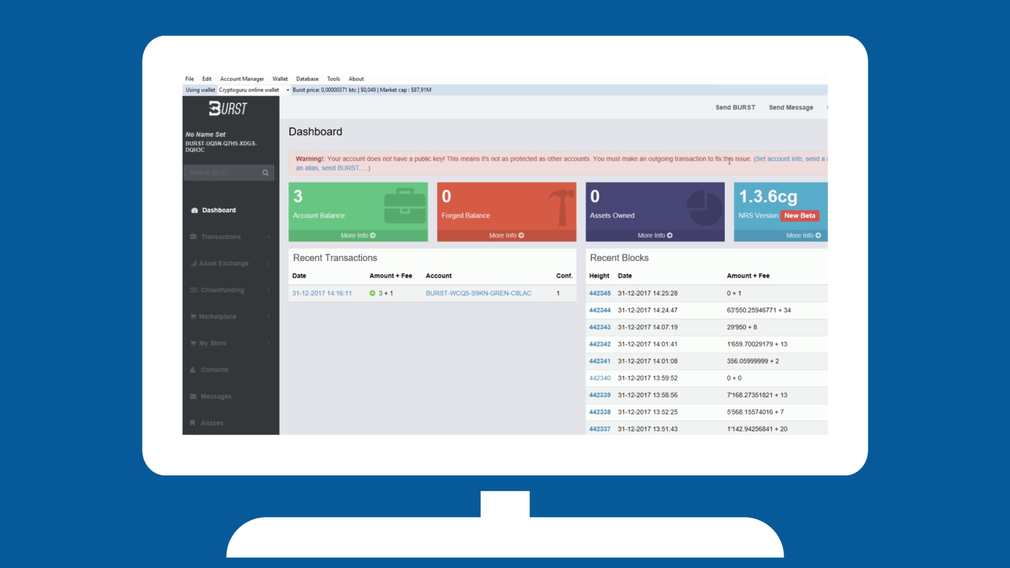
# Enter account info with name 'Main' and description 'main' and submit it.
pyautogui.click(779, 160)
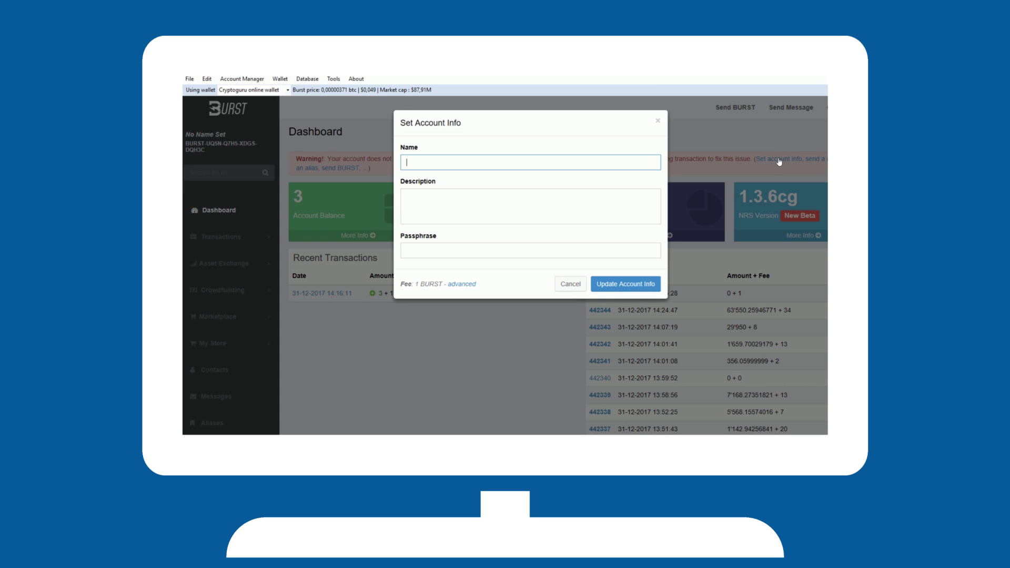
pyautogui.write('Main')
pyautogui.press('Tab')
pyautogui.write('main')
pyautogui.press('Tab')
pyautogui.press('Return')
# Log in to the account through the Account Manager, entering the account PIN to authorise.
pyautogui.click(243, 78)
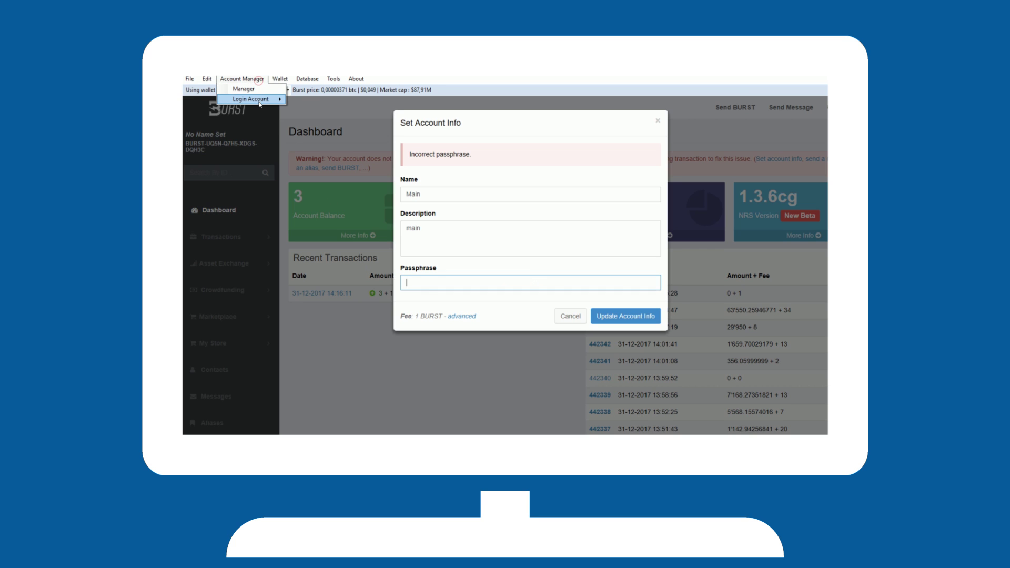
pyautogui.click(257, 101)
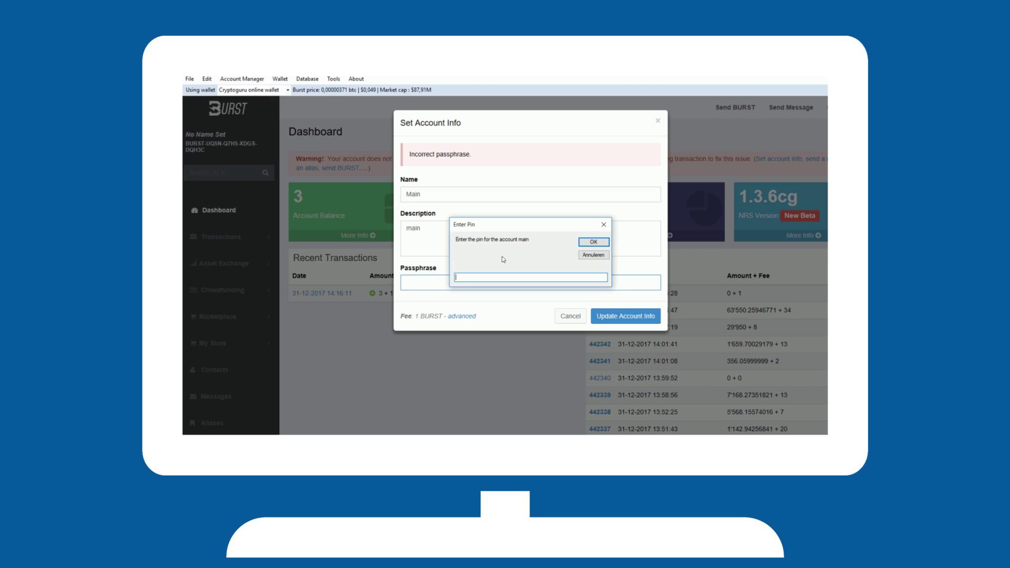
pyautogui.write('123456')
pyautogui.click(593, 243)
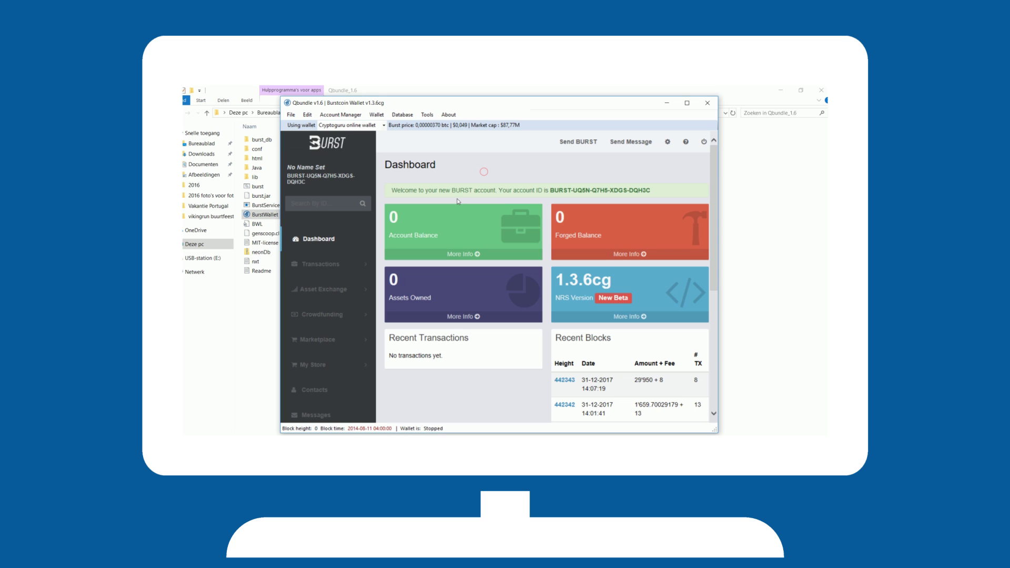
# Run Check for updates from the File menu to compare Qbundle, Wallet and Java versions.
pyautogui.click(293, 113)
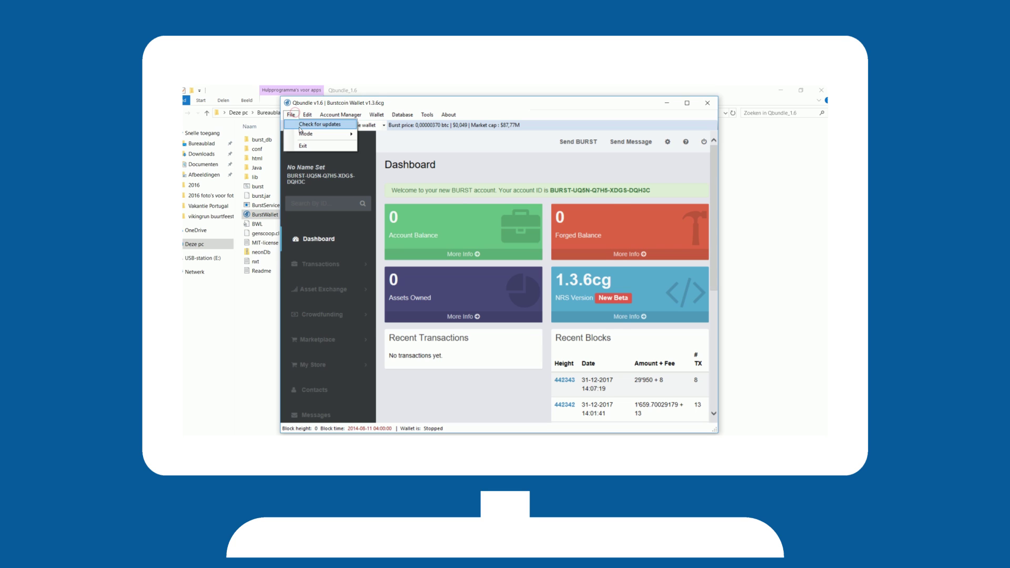
pyautogui.click(299, 126)
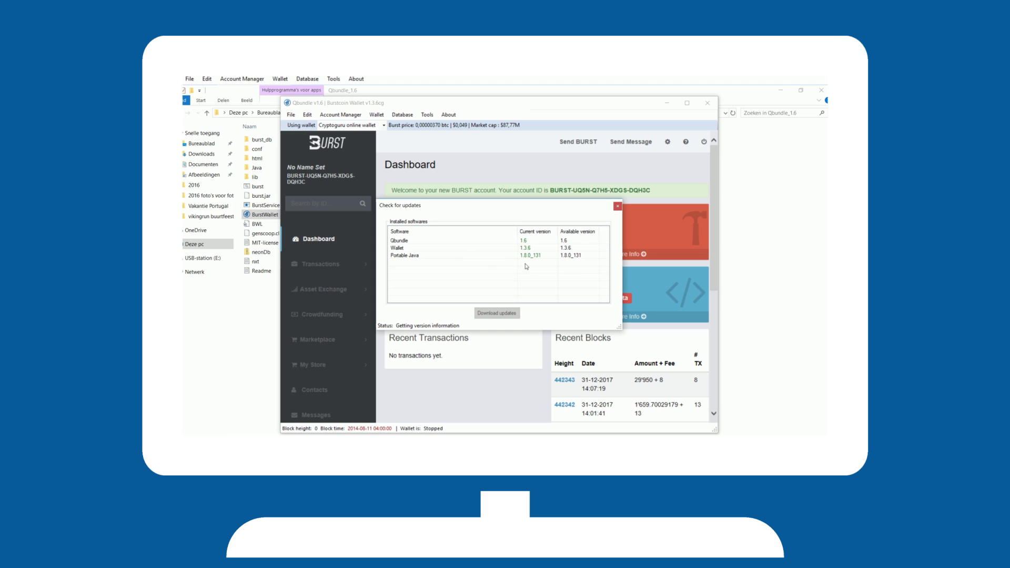